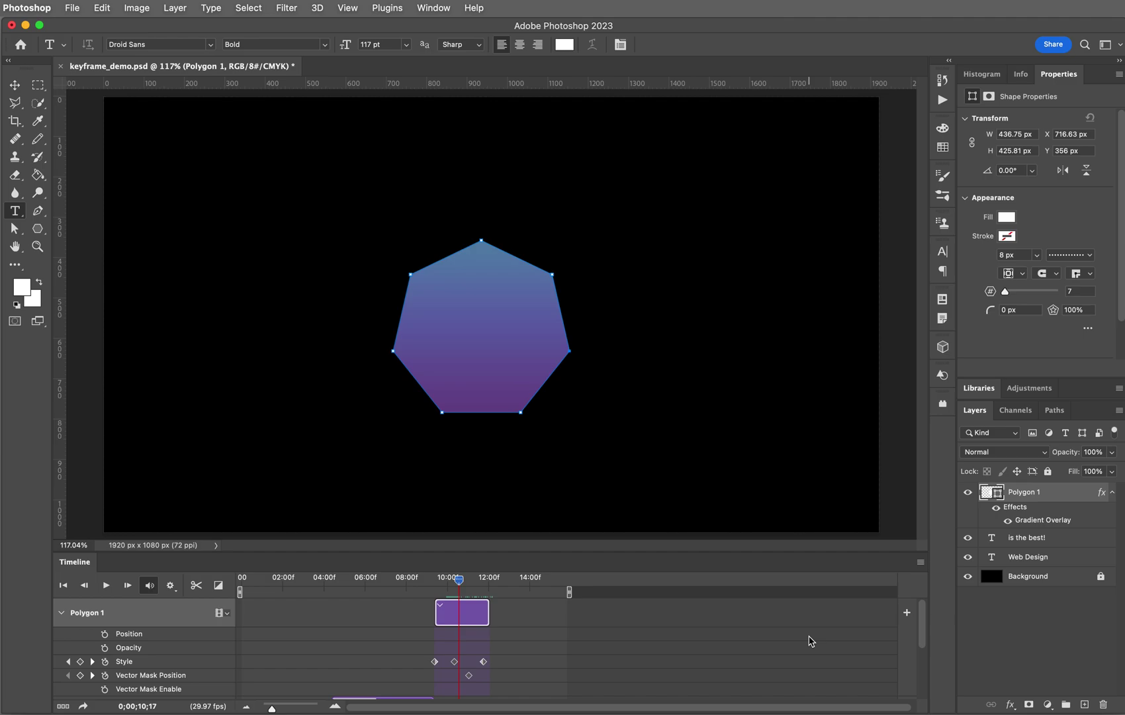
Deselect the Polygon 1 layer so the canvas properties show instead of the shape's
left_click(1094, 664)
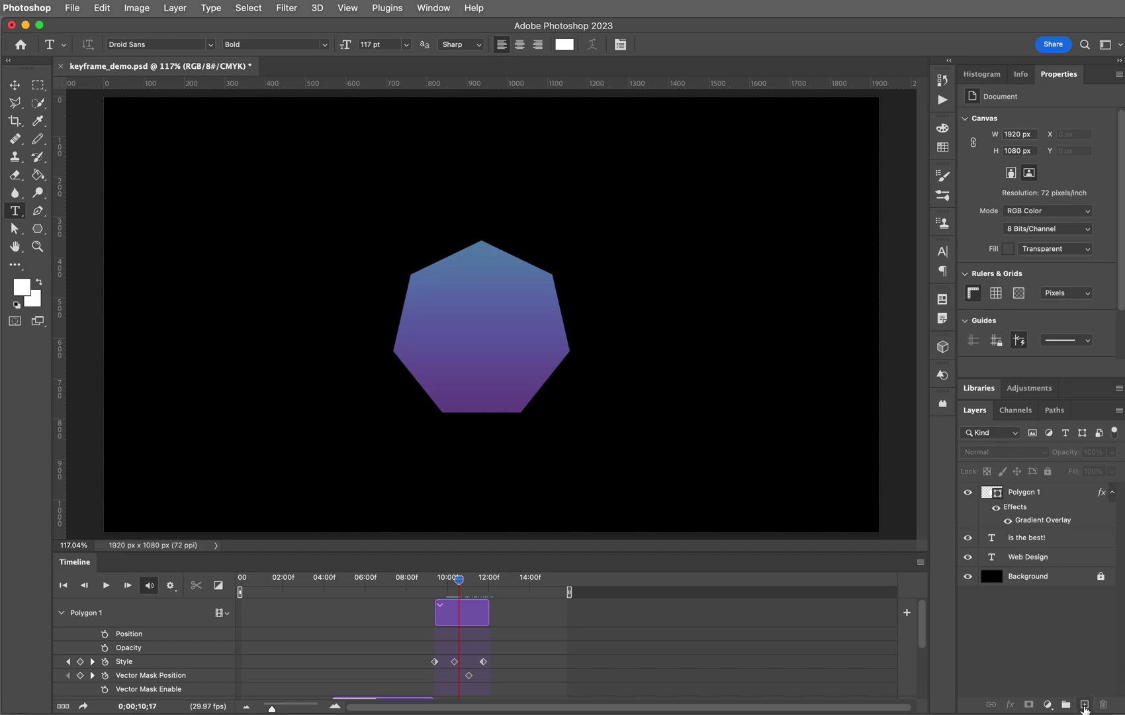
Create a new empty Layer 1 above Polygon 1 and set the Type tool's text colour to white #ffffff
left_click(1085, 706)
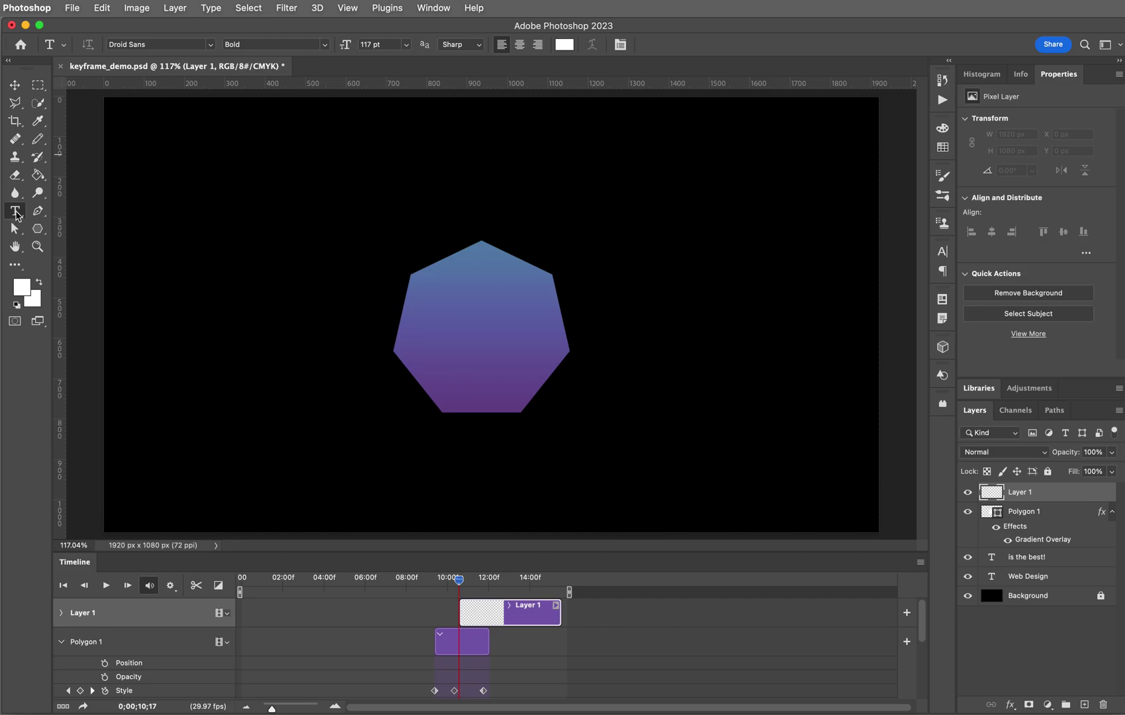
left_click(18, 216)
left_click(565, 45)
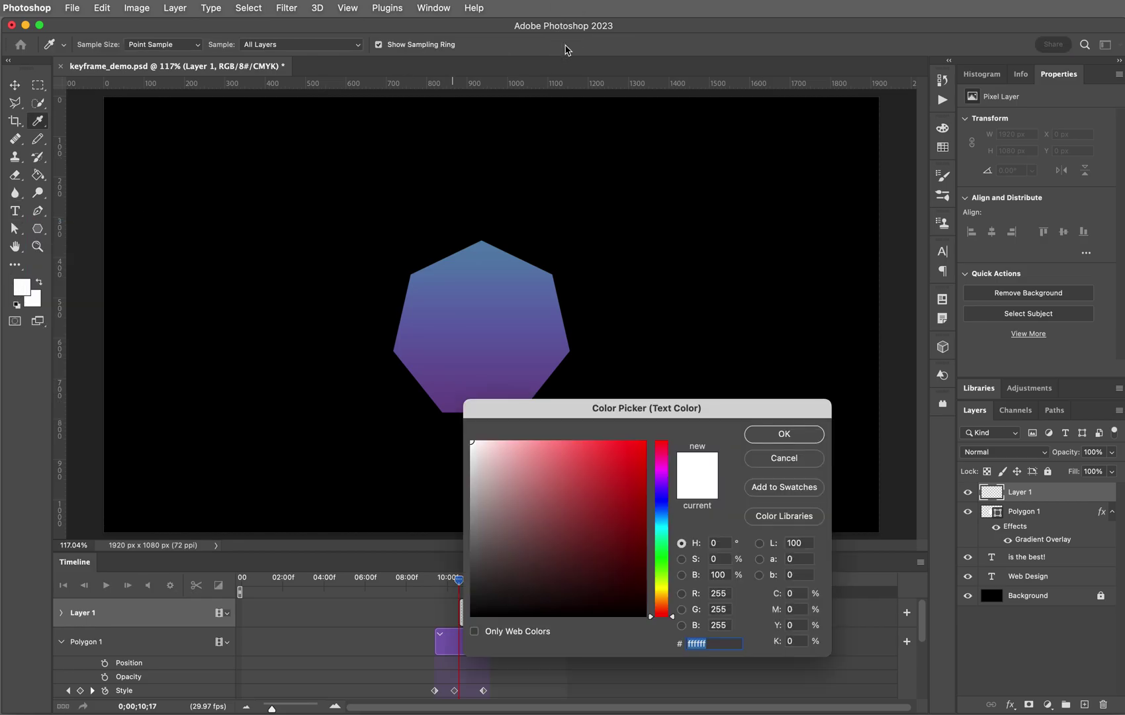
left_click(783, 436)
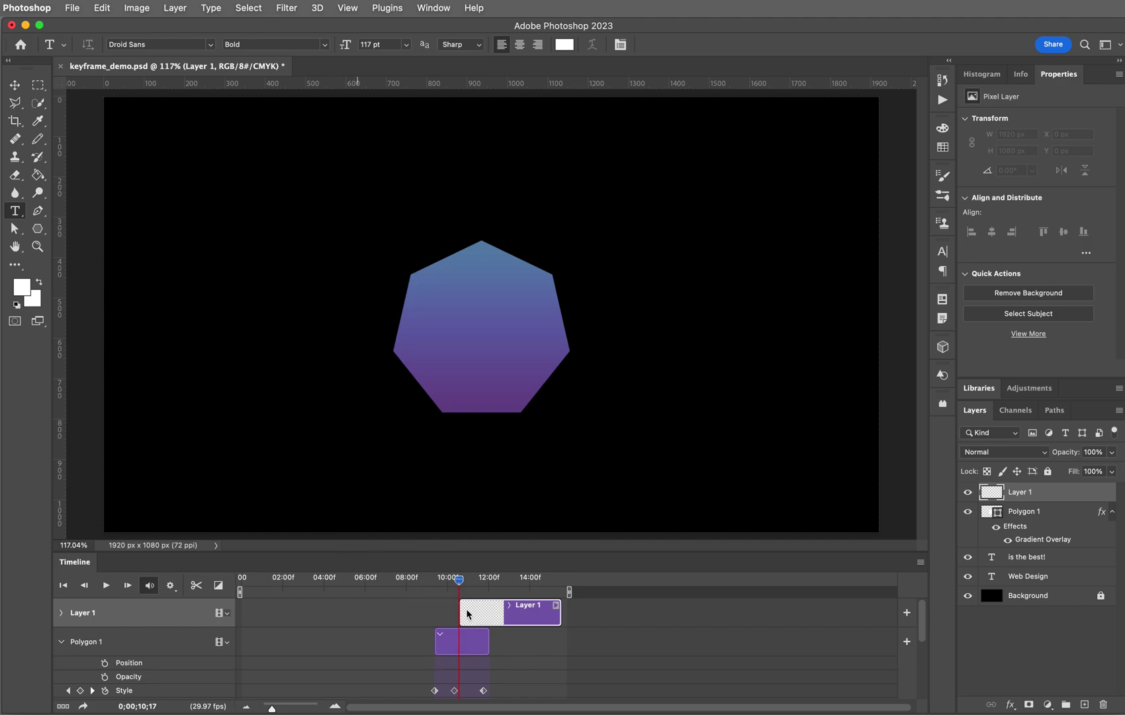
left_click_drag(463, 610, 489, 609)
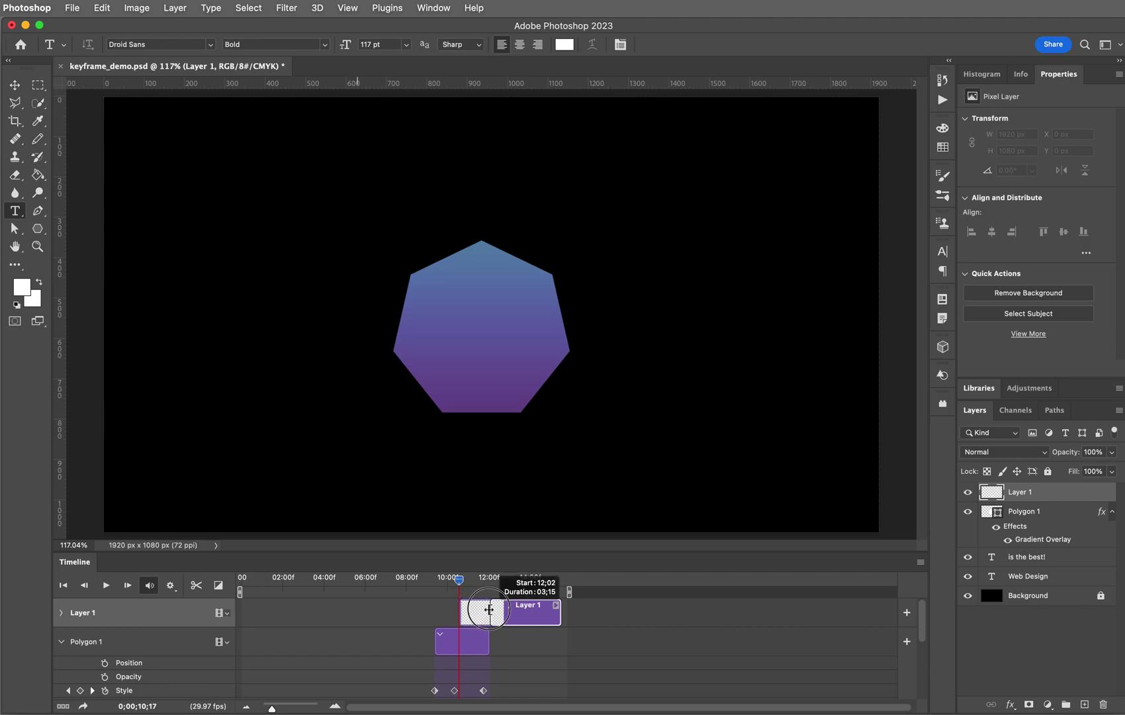
Trim Layer 1's clip to start about 12;02 after the polygon's clip and move the playhead to 12;03
left_click_drag(488, 608, 491, 610)
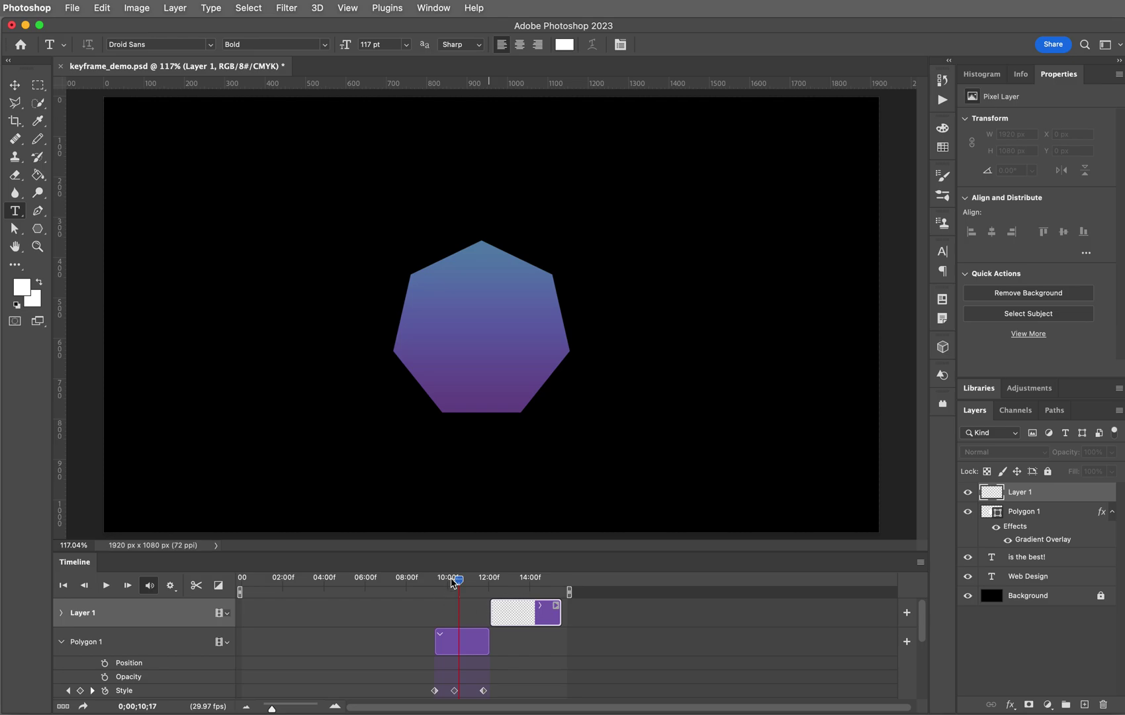
left_click_drag(458, 580, 490, 580)
left_click_drag(490, 580, 491, 580)
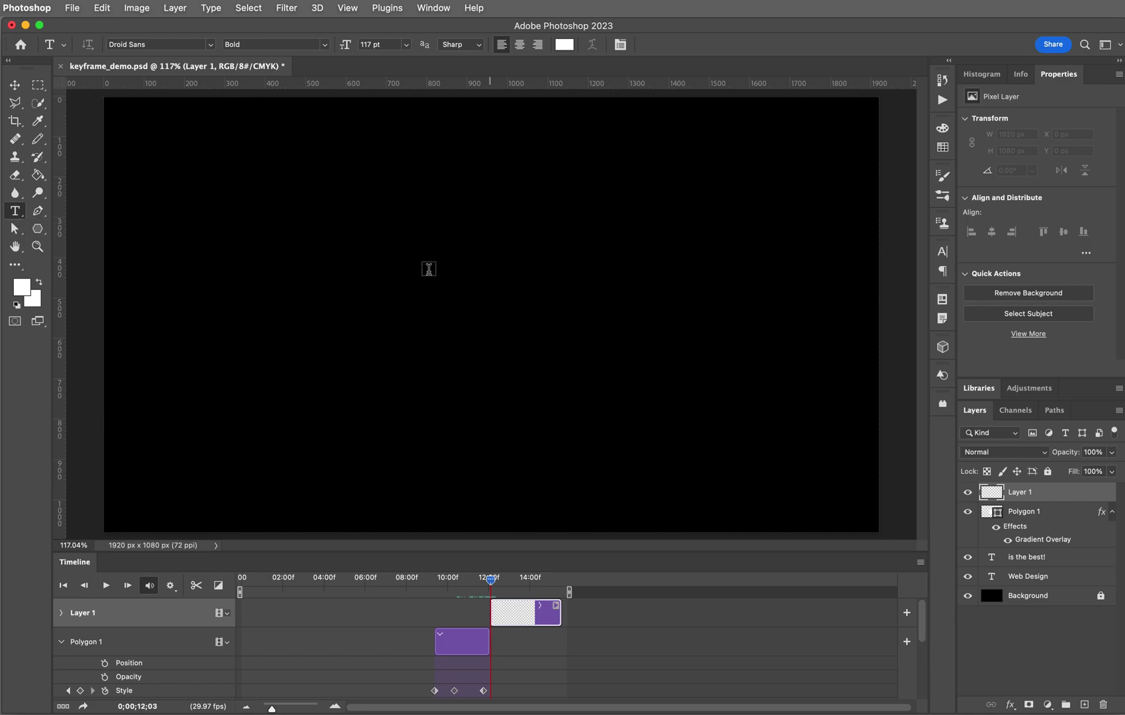
Add a committed type layer reading 'Have a great day!' in bold white on the black canvas
left_click(400, 284)
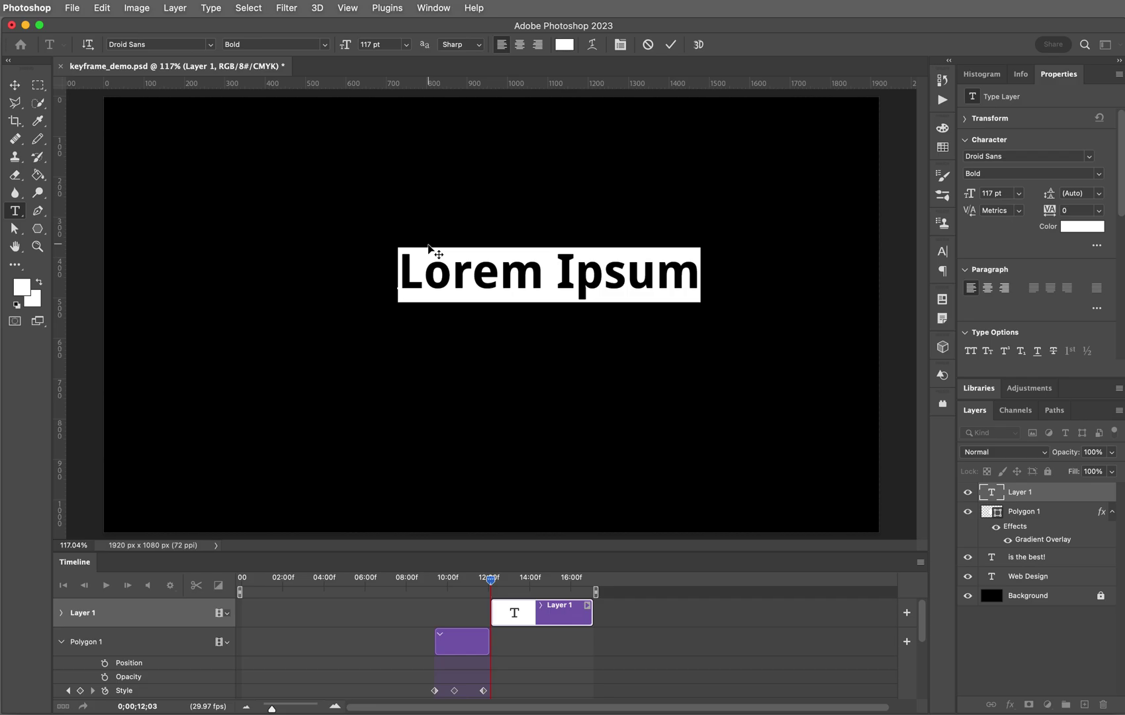
type("Hav")
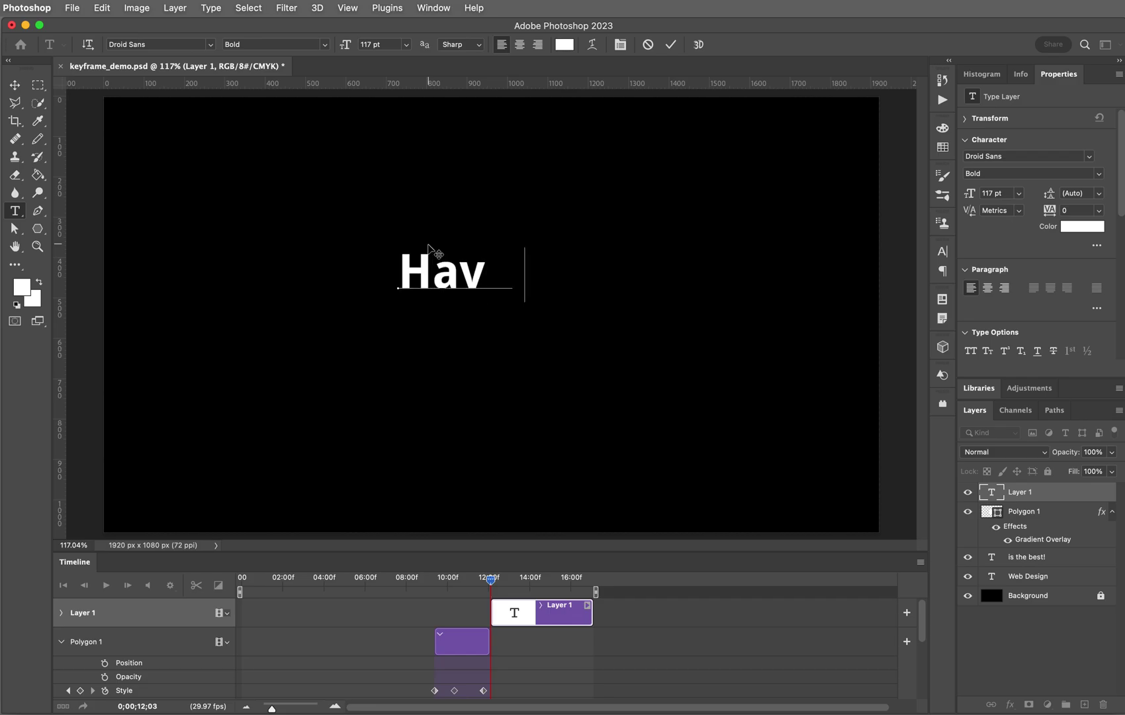
type("e a great day")
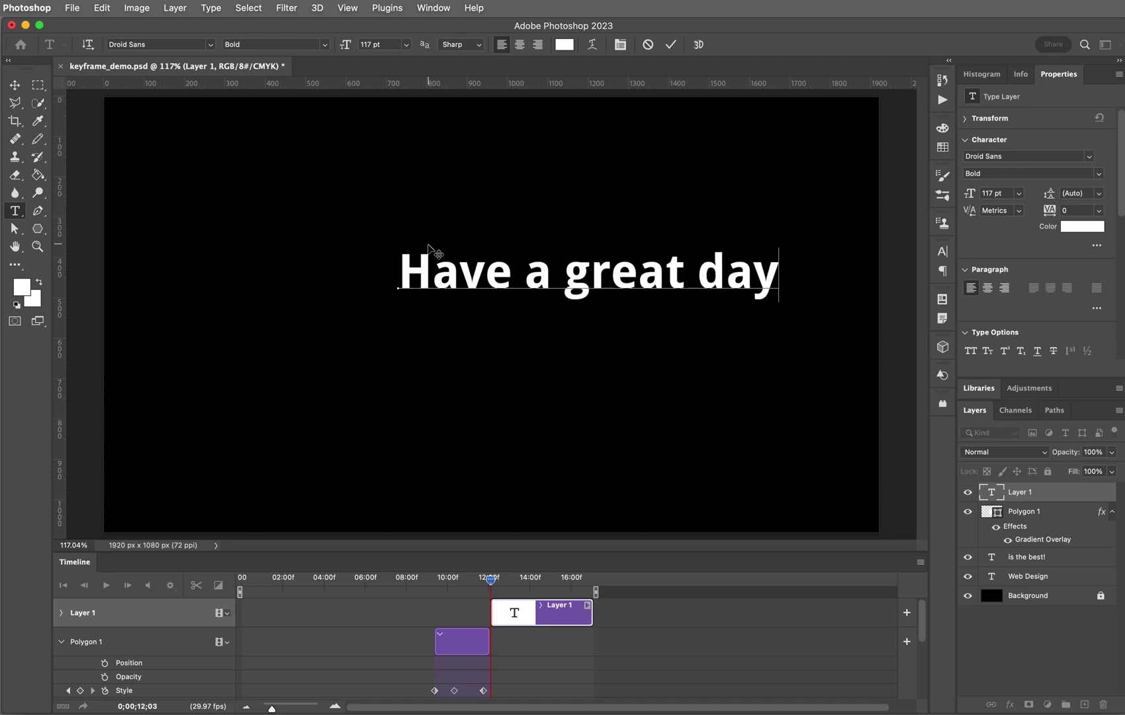
type("!")
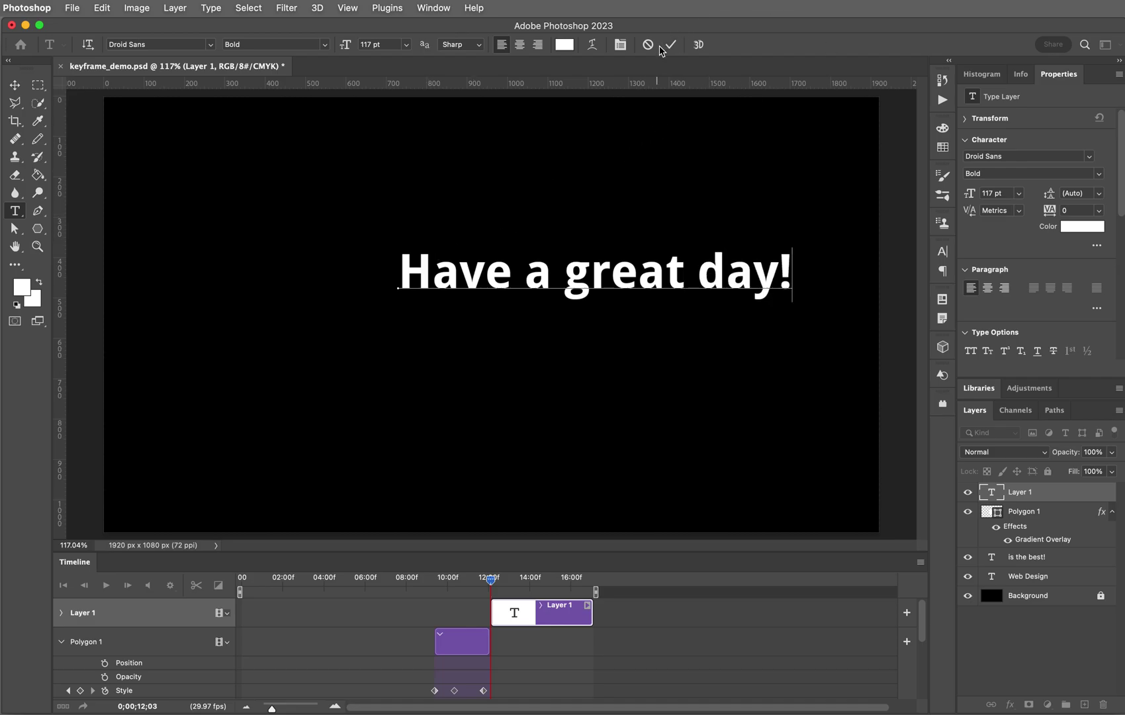
left_click(670, 44)
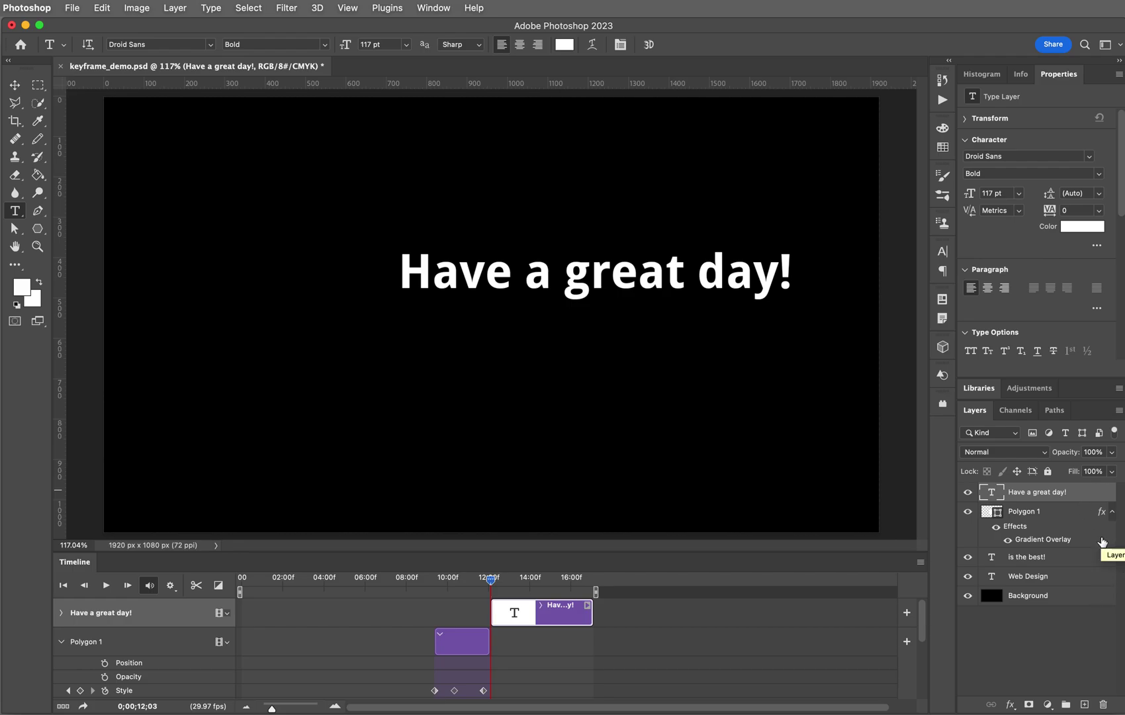
Centre the 'Have a great day!' text horizontally and vertically on the canvas against the Background
left_click(1066, 600, "super")
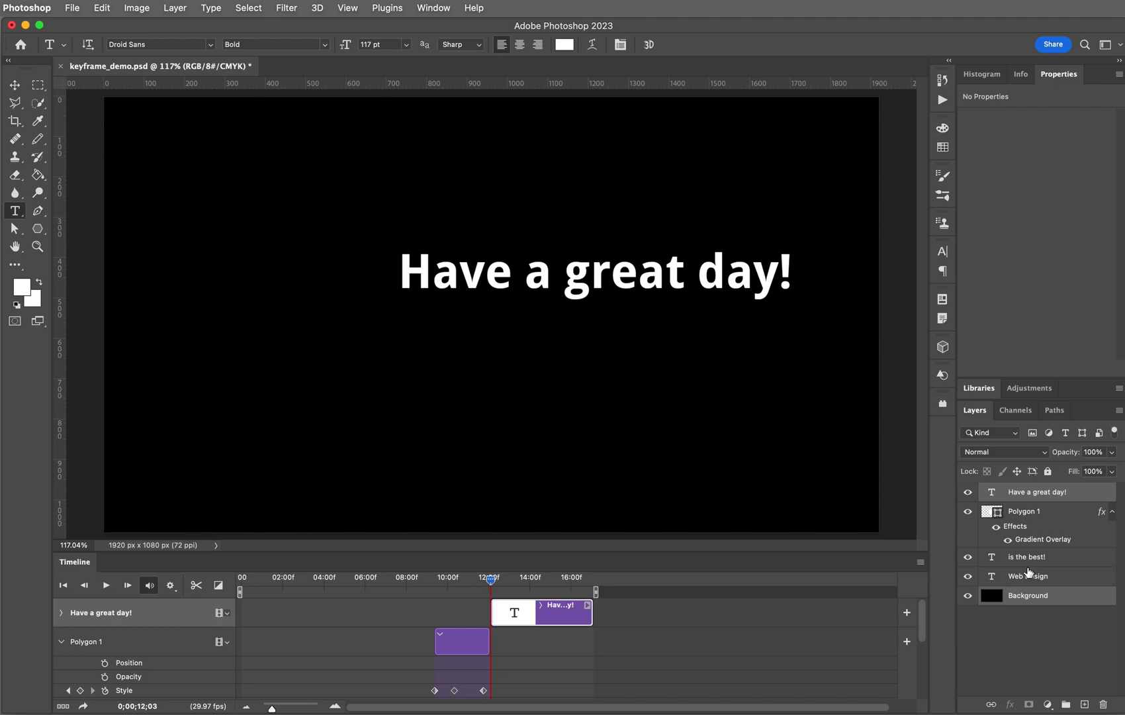
key("v")
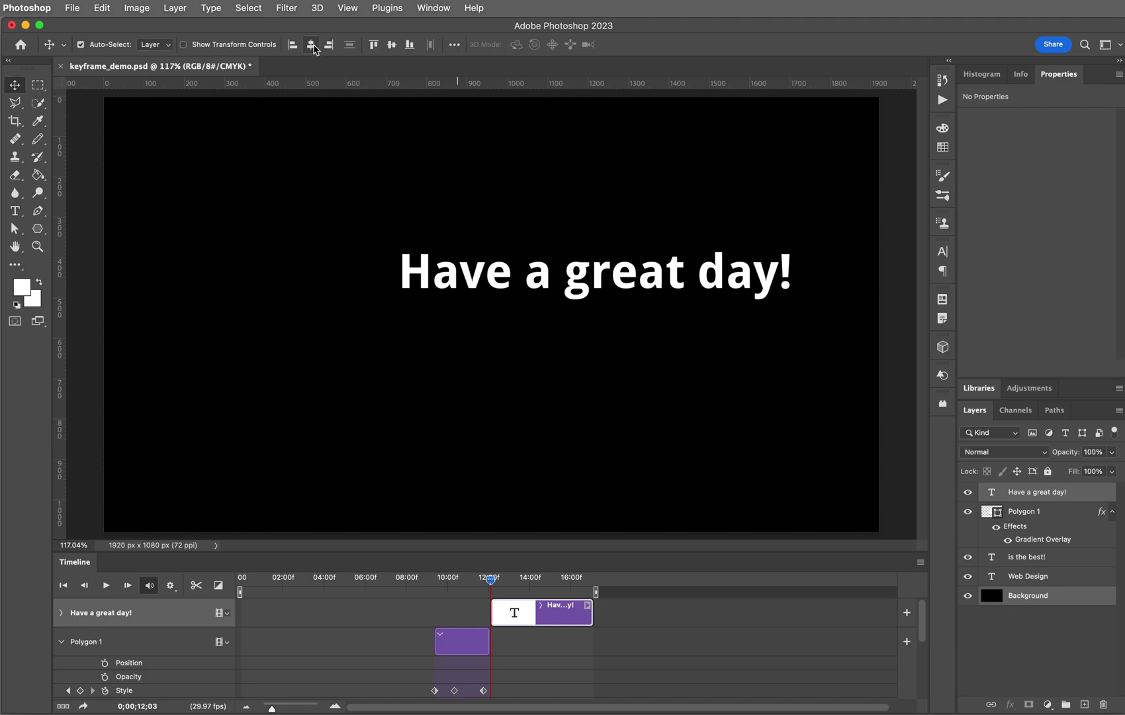
left_click(312, 46)
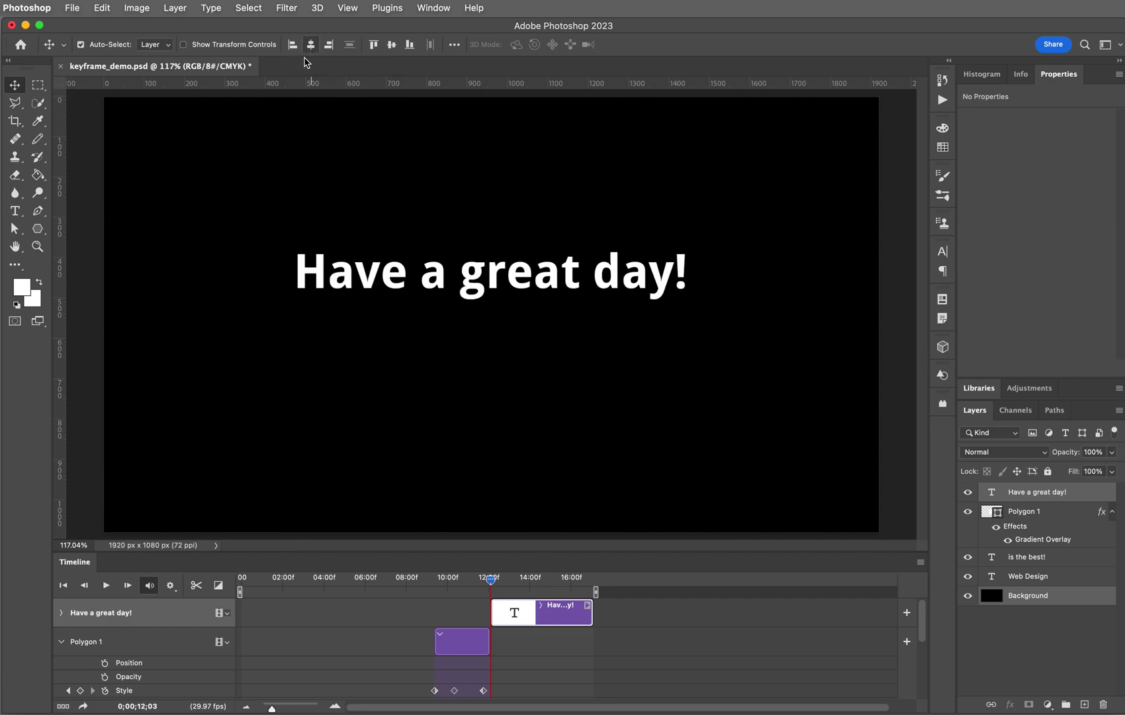
left_click(392, 46)
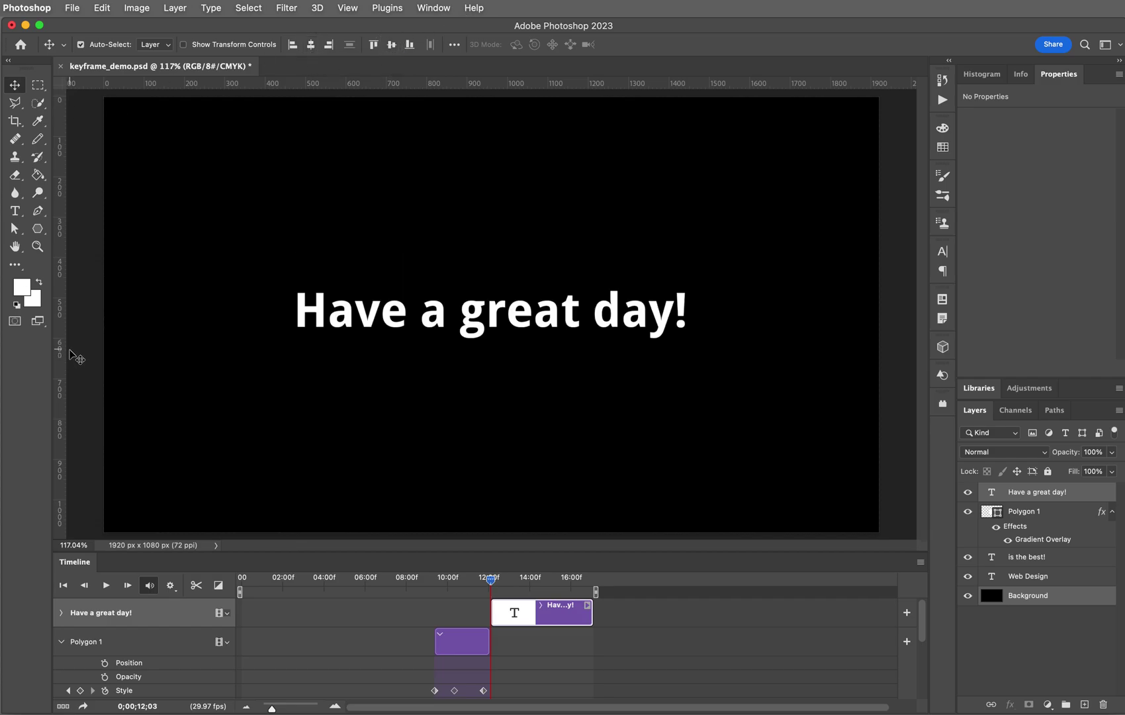
Lock the Background layer and make the 'Have a great day!' text layer active again
left_click(1074, 601)
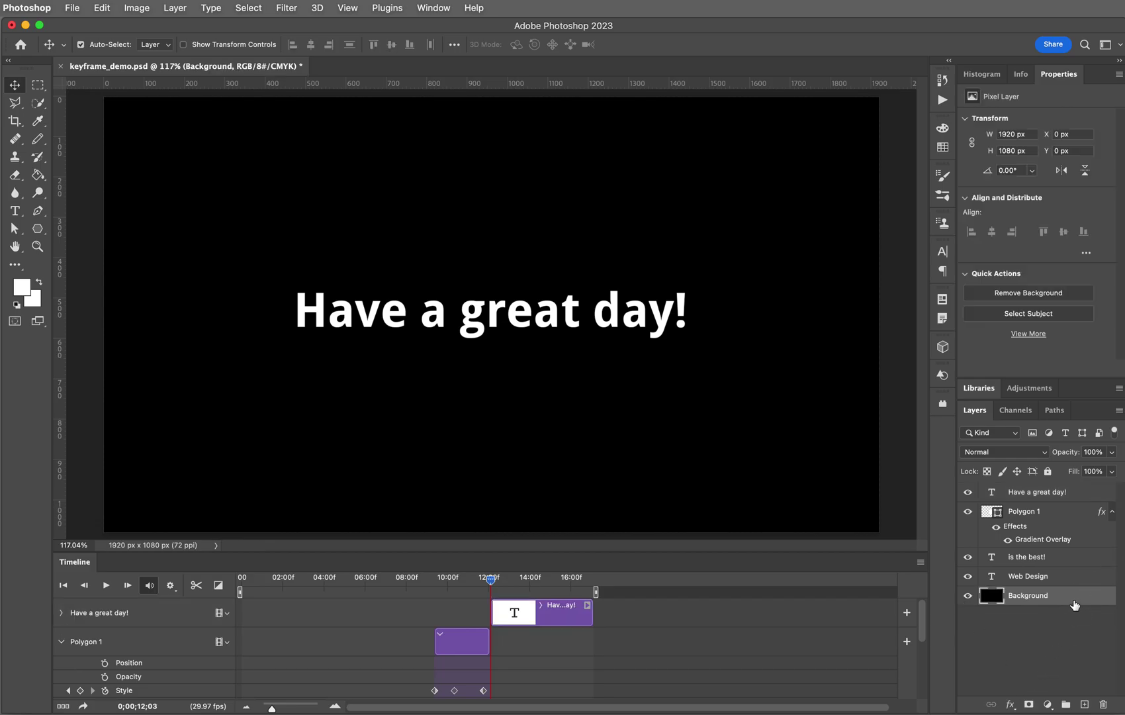
left_click(1048, 471)
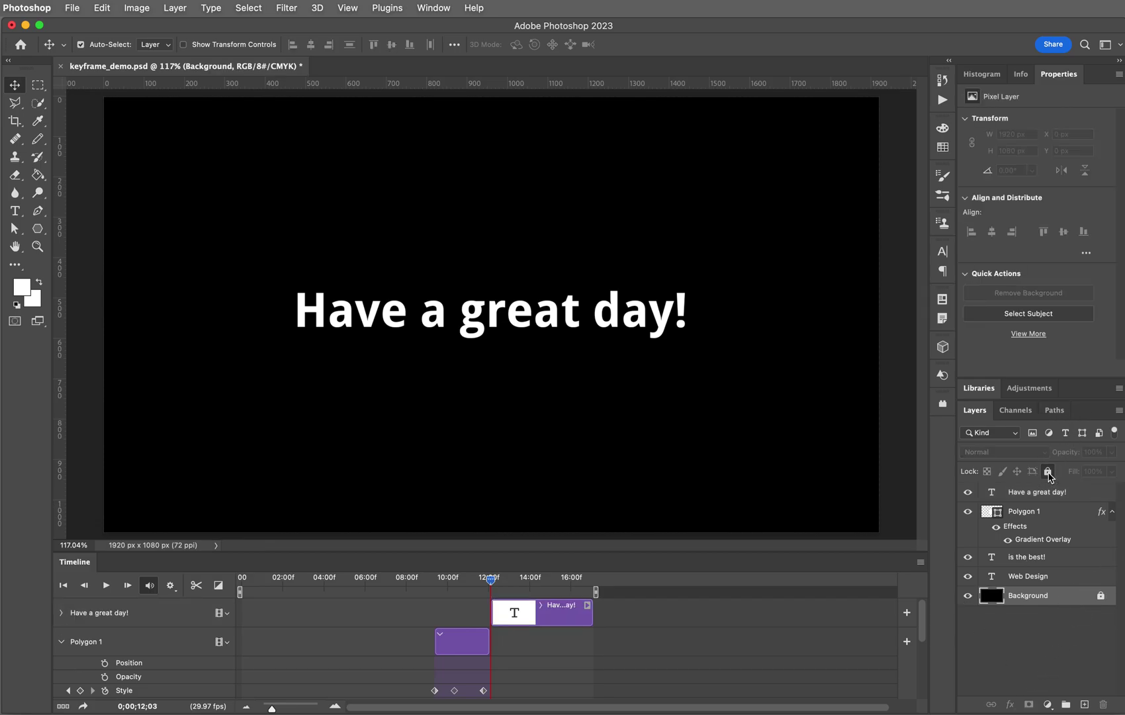
left_click(1090, 495)
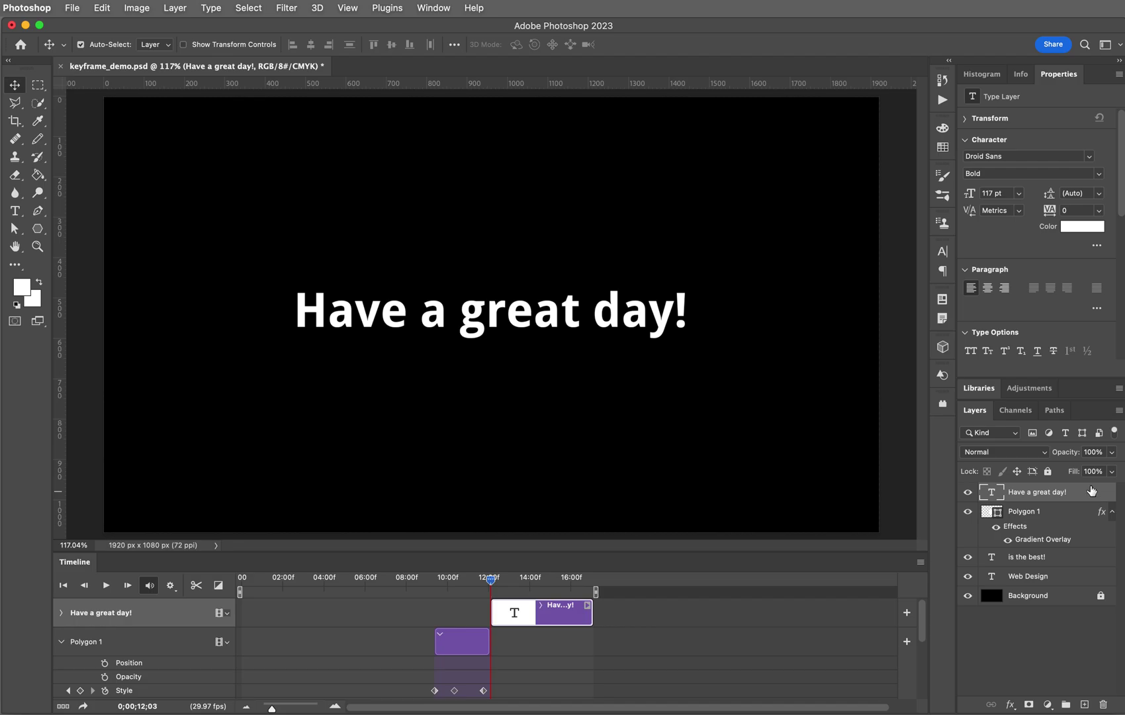
Add a first Text Warp keyframe at the text layer's clip start, then move the playhead to 13;18
left_click(62, 613)
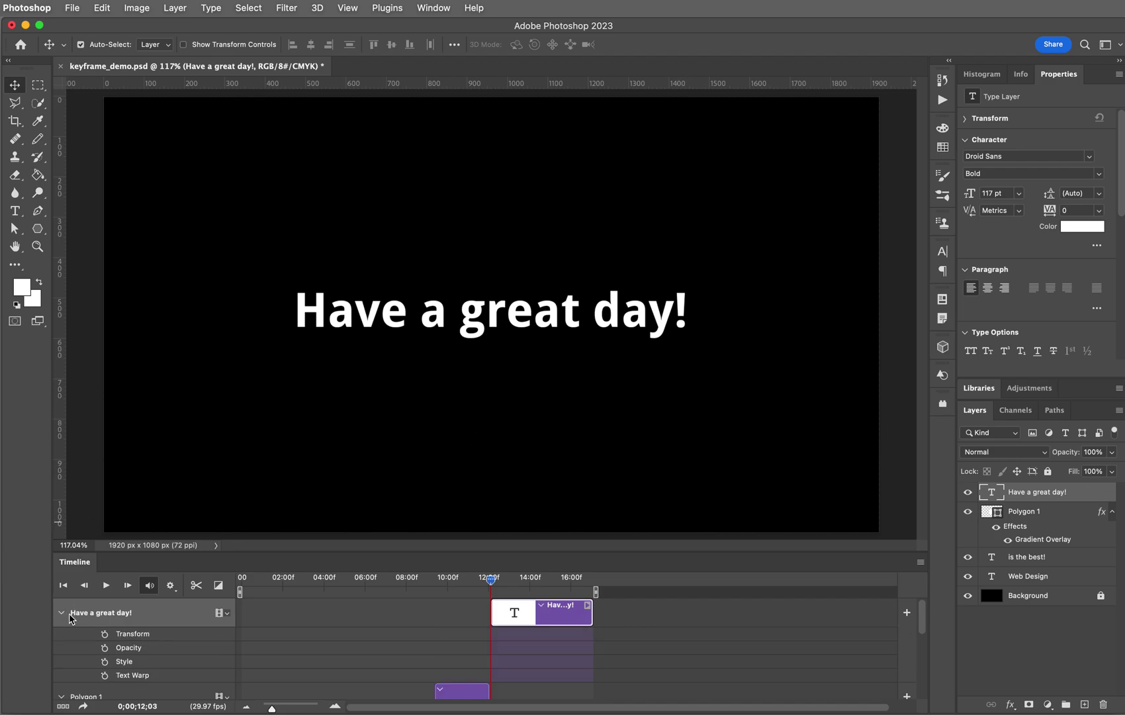
left_click(104, 675)
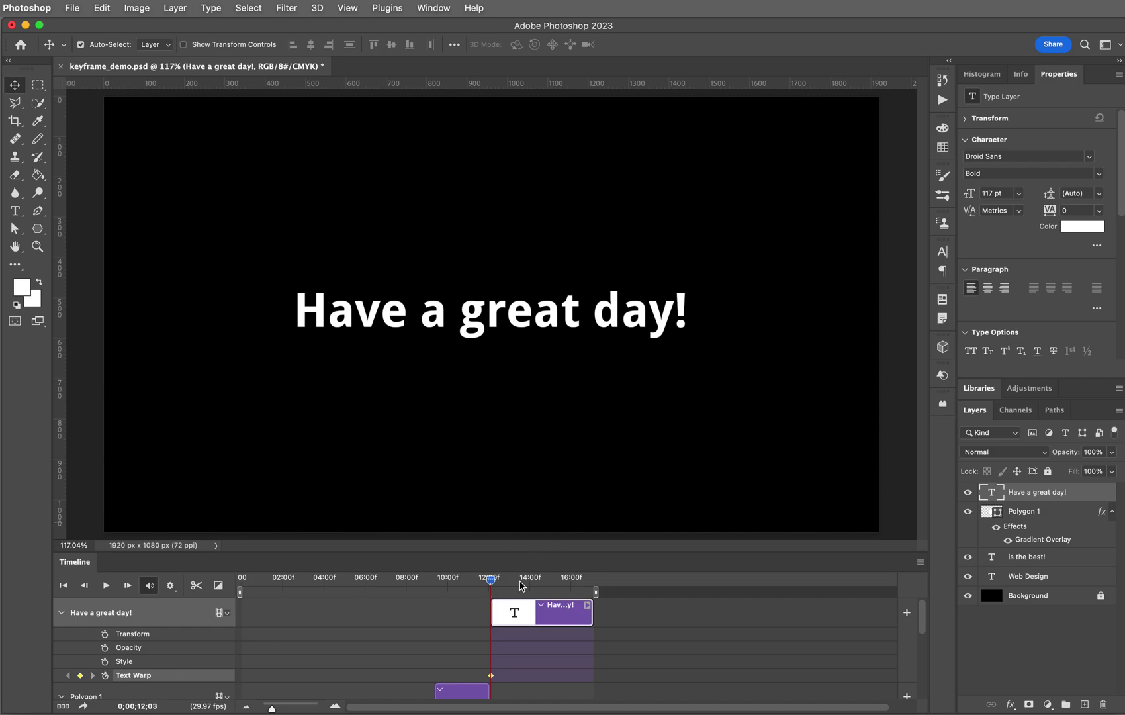
left_click(491, 582)
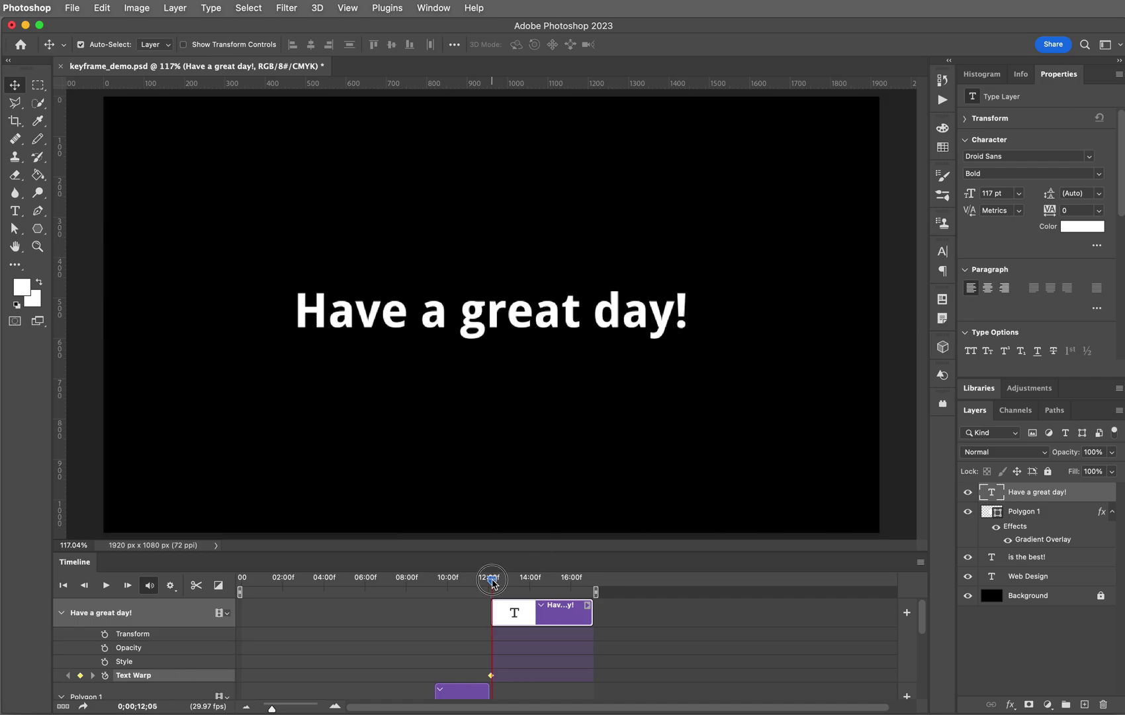
left_click_drag(491, 581, 522, 583)
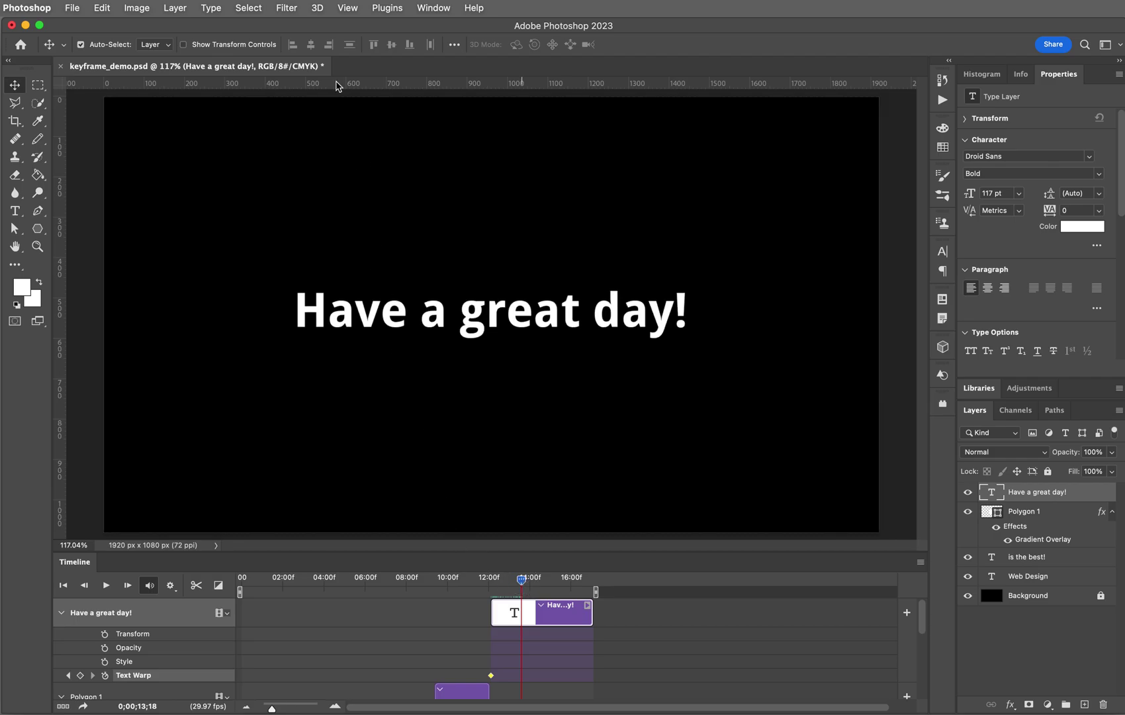
Bring up Type > Warp Text for the text layer and list the available warp styles
left_click(211, 10)
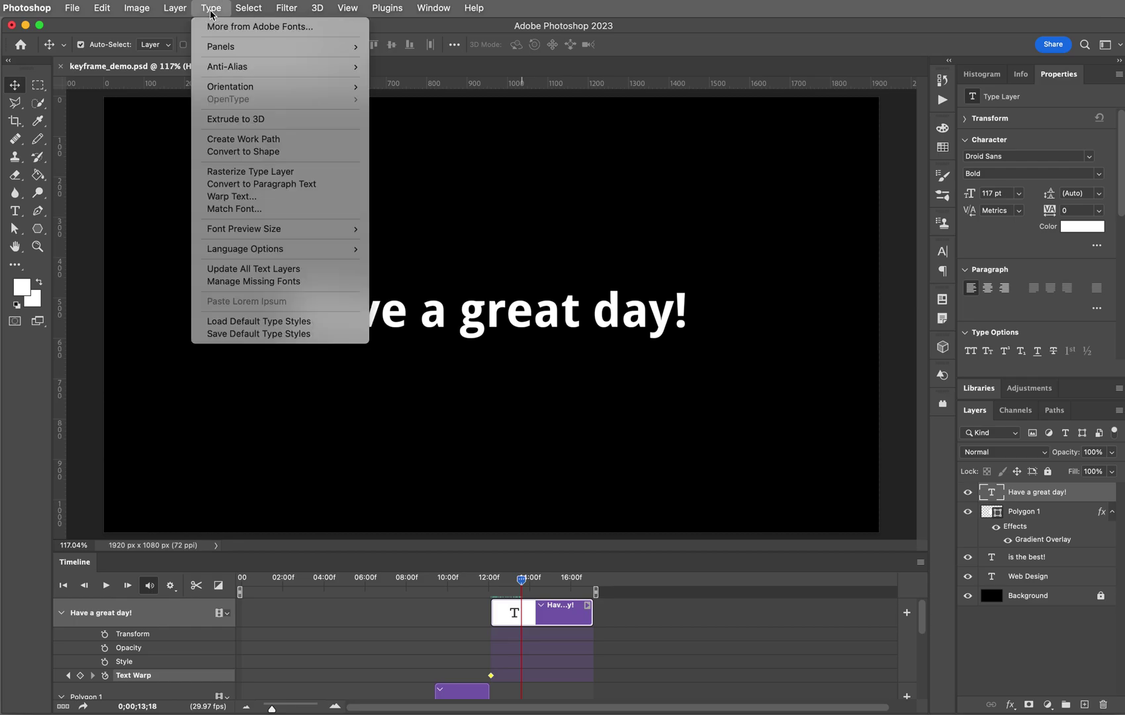
left_click(244, 198)
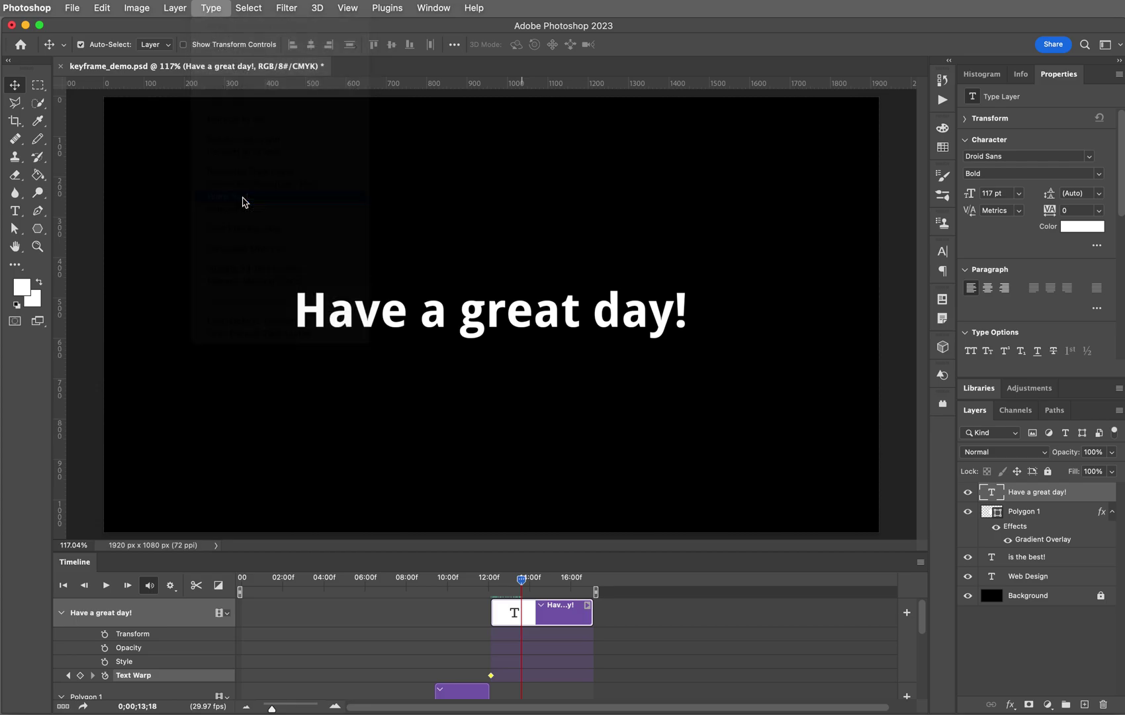
left_click_drag(823, 451, 645, 152)
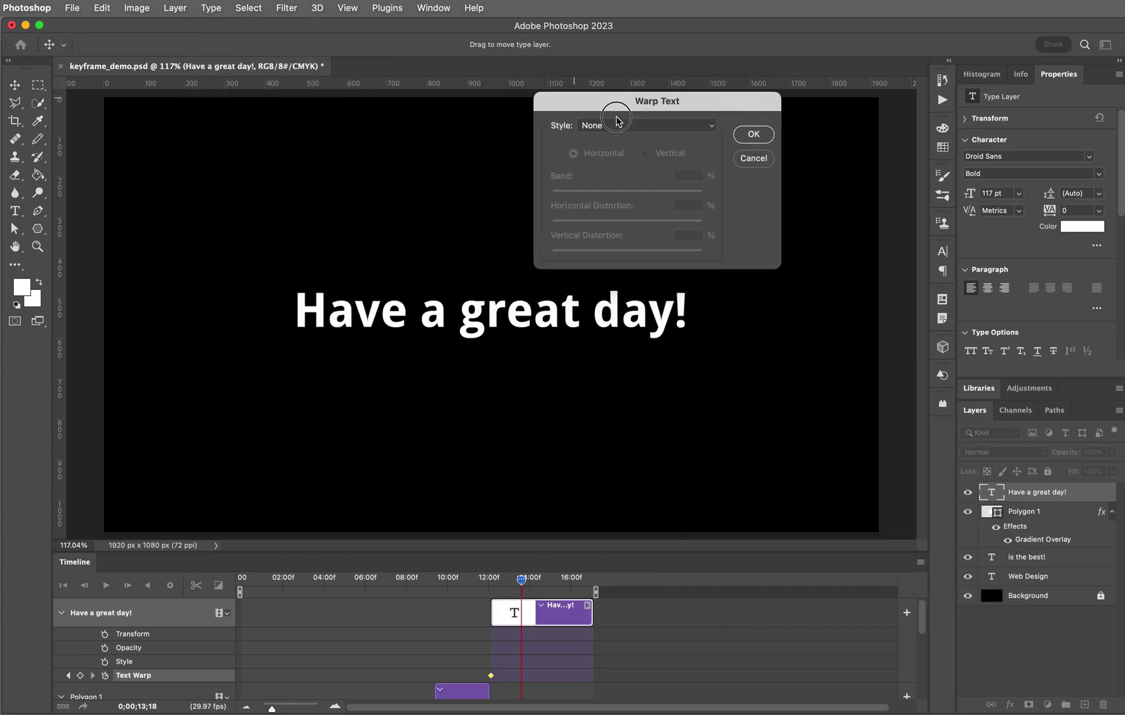
left_click(657, 173)
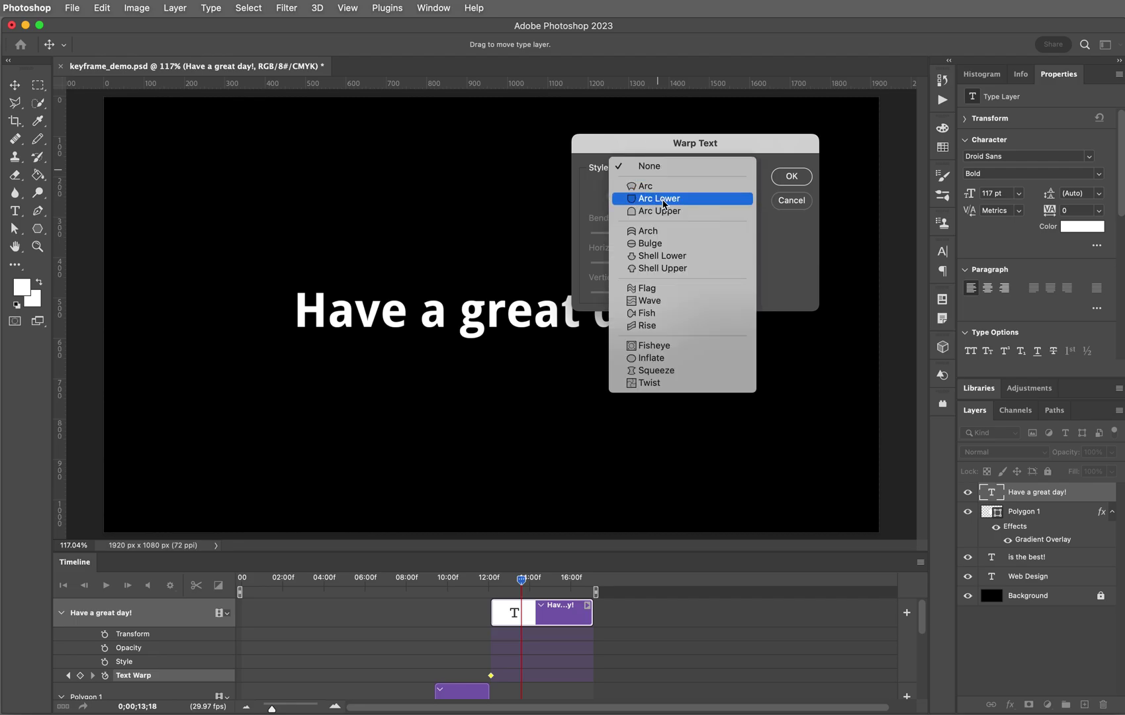
Apply a Bulge warp at +39 bend with horizontal and vertical distortion at 0, adding a keyframe at 13;18
left_click(667, 244)
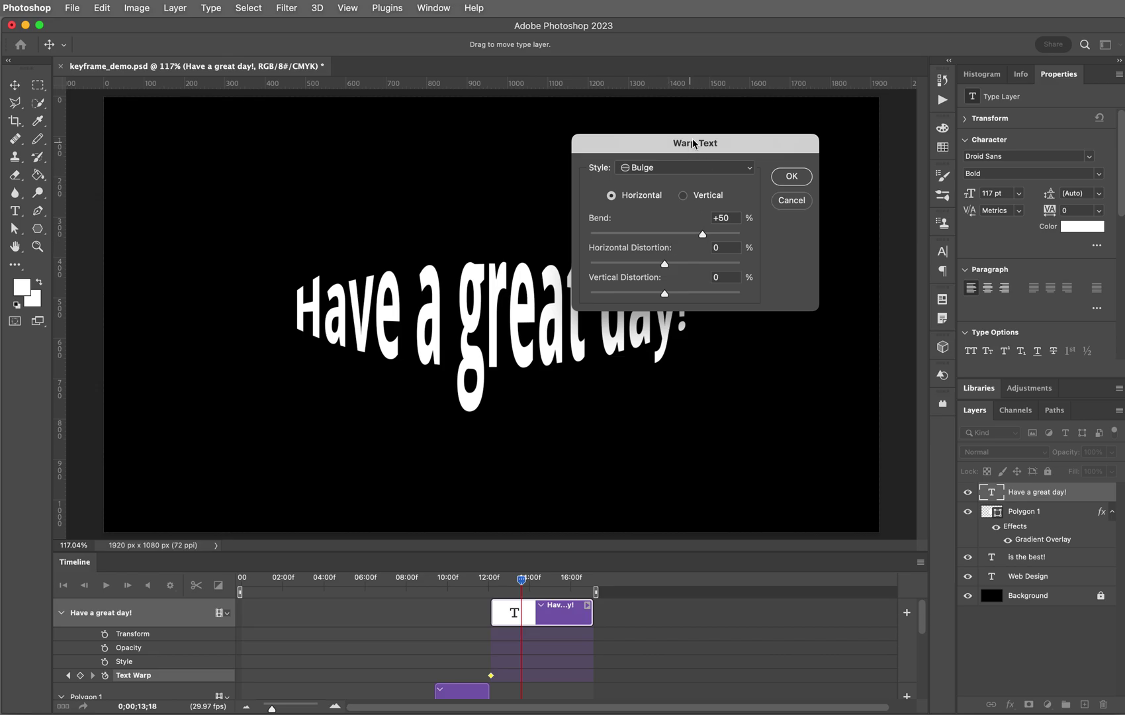
left_click_drag(714, 146, 787, 85)
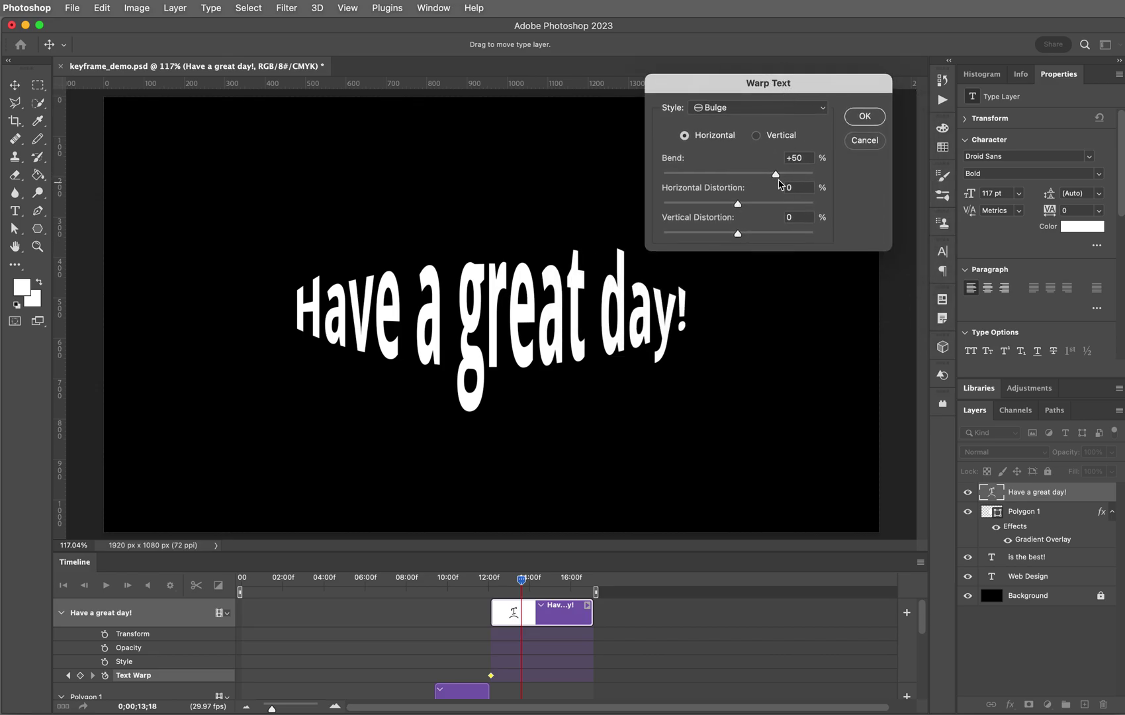
mouse_move(775, 174)
left_mouse_down()
mouse_move(755, 179)
mouse_move(850, 170)
mouse_move(766, 173)
mouse_move(682, 203)
mouse_move(766, 202)
mouse_move(735, 199)
mouse_move(756, 203)
mouse_move(713, 236)
mouse_move(766, 233)
mouse_move(742, 236)
left_mouse_up()
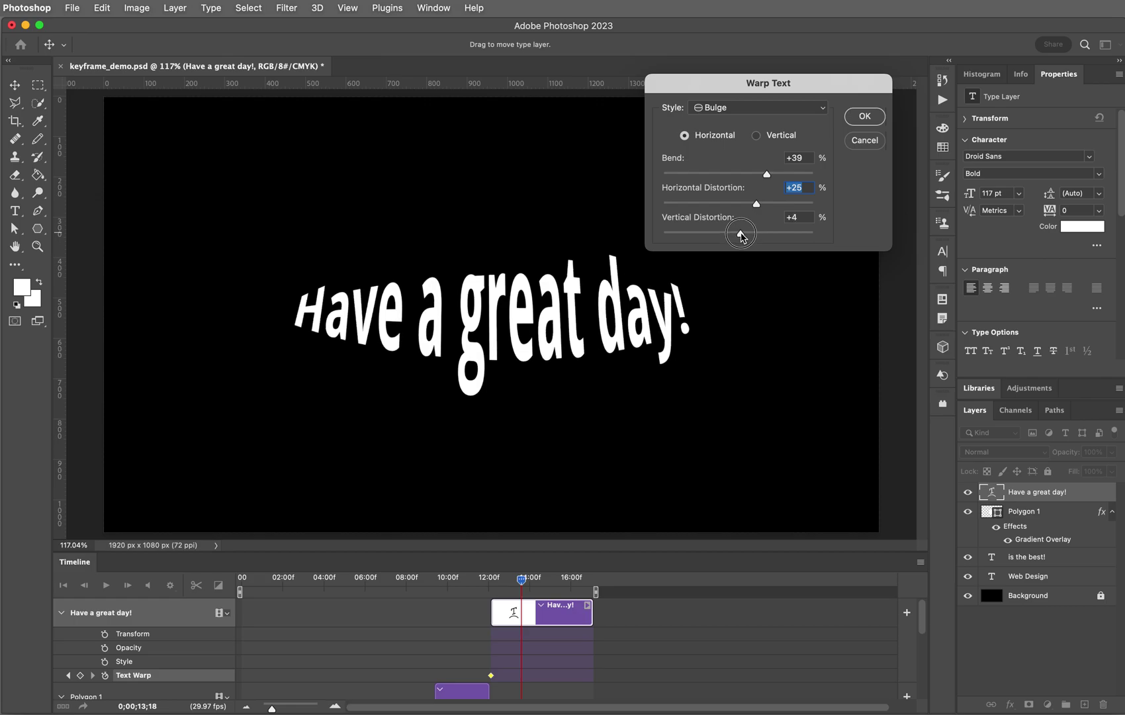
left_click_drag(741, 236, 740, 235)
key("Tab")
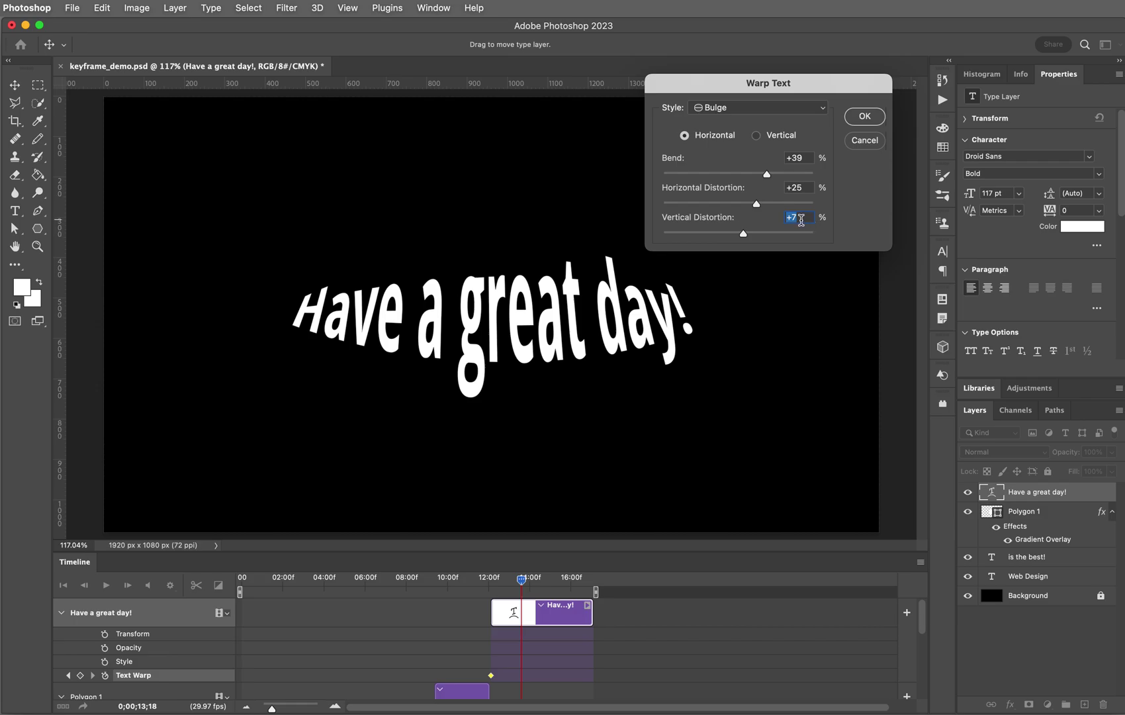
type("0")
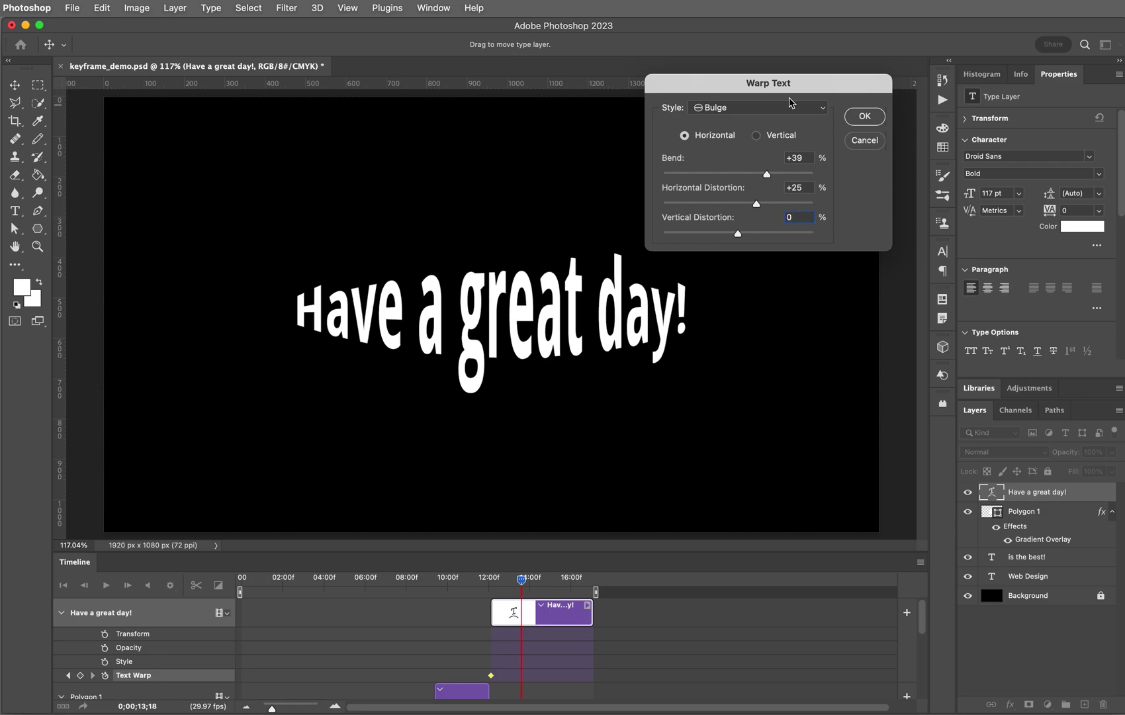
left_click_drag(758, 204, 738, 204)
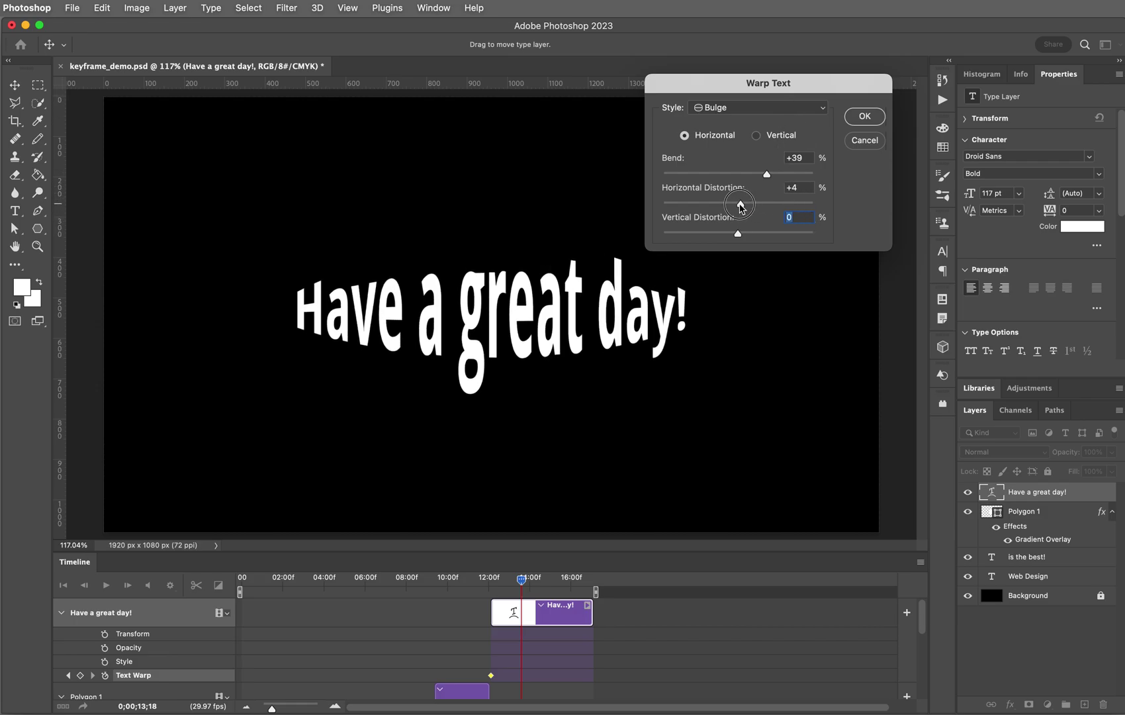
left_click(866, 124)
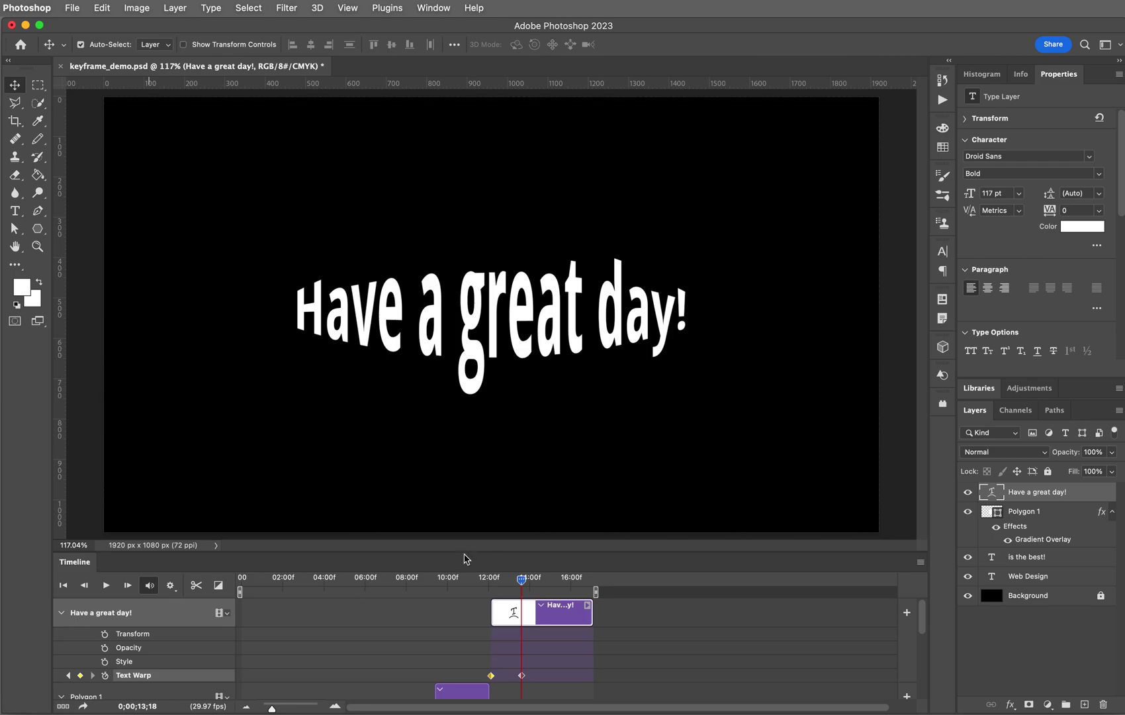
Scrub the timeline to preview the text animating from flat to bulged between the keyframes
mouse_move(521, 584)
left_mouse_down()
mouse_move(470, 585)
mouse_move(522, 583)
left_mouse_up()
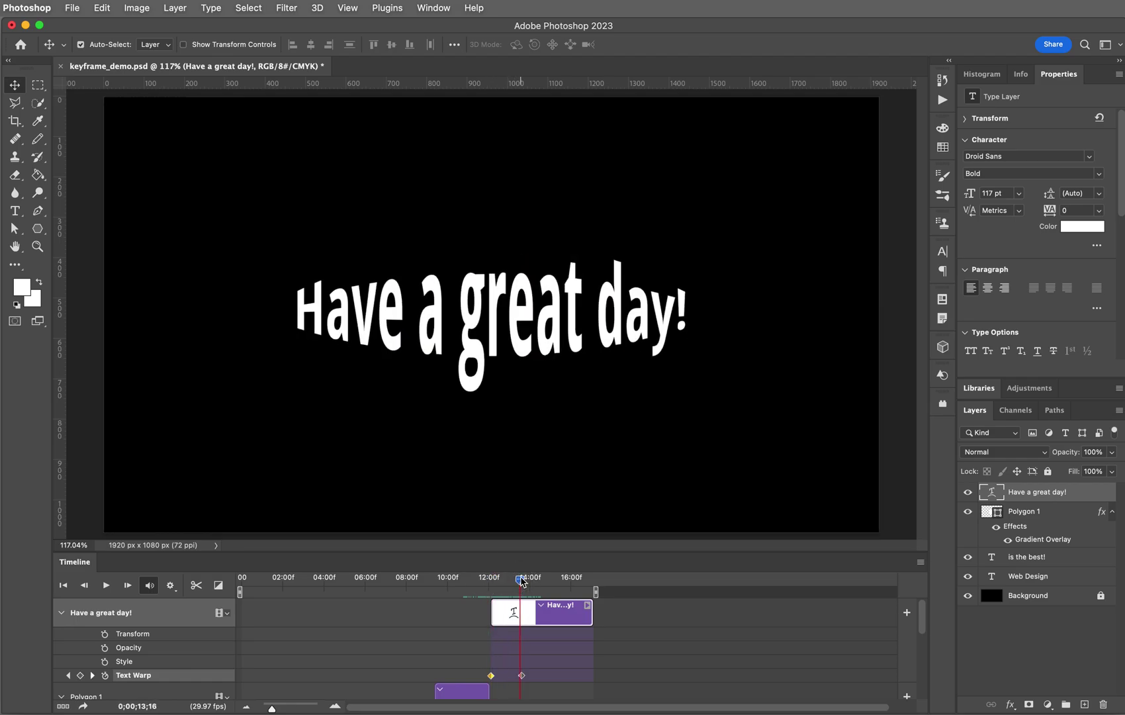